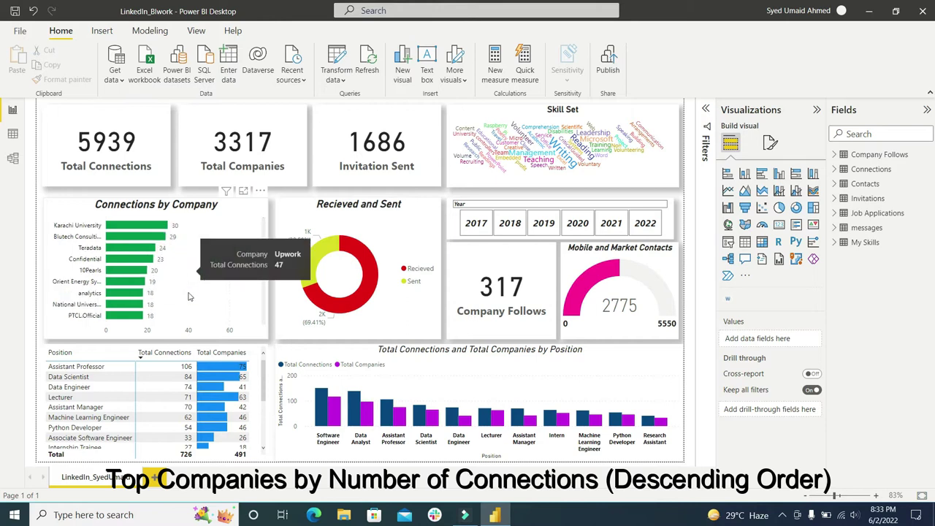
Cross-filter the dashboard by Systems Limited, Fiverr, Upwork, Love For Data and The Sparks Foundation bars
{"action": "scroll", "coordinate": [182, 285], "scroll_direction": "down", "scroll_amount": 5}
{"action": "scroll", "coordinate": [157, 305], "scroll_direction": "down", "scroll_amount": 5}
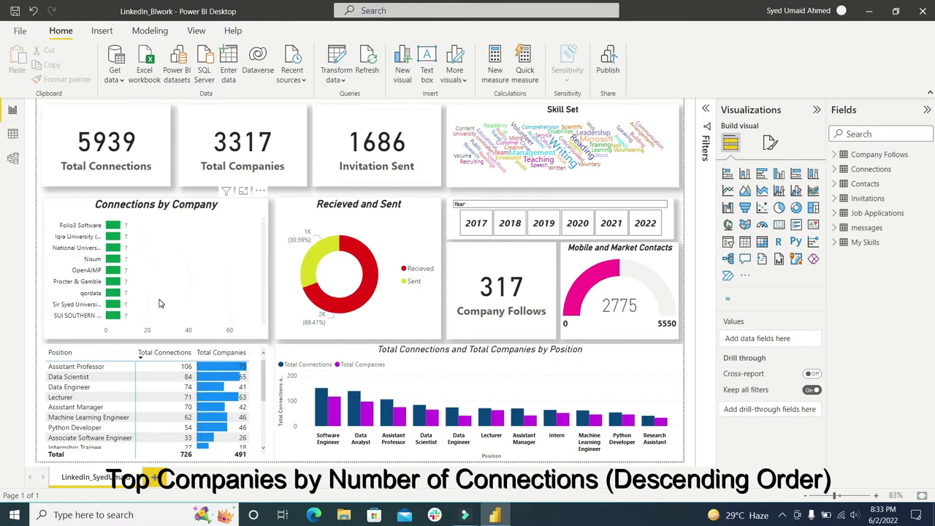
{"action": "scroll", "coordinate": [153, 306], "scroll_direction": "up", "scroll_amount": 10}
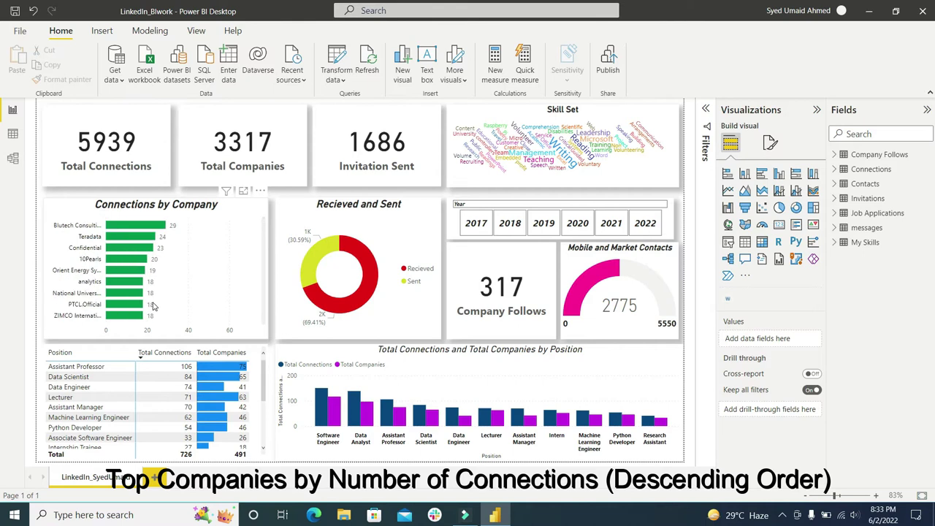
{"action": "mouse_move", "coordinate": [175, 230]}
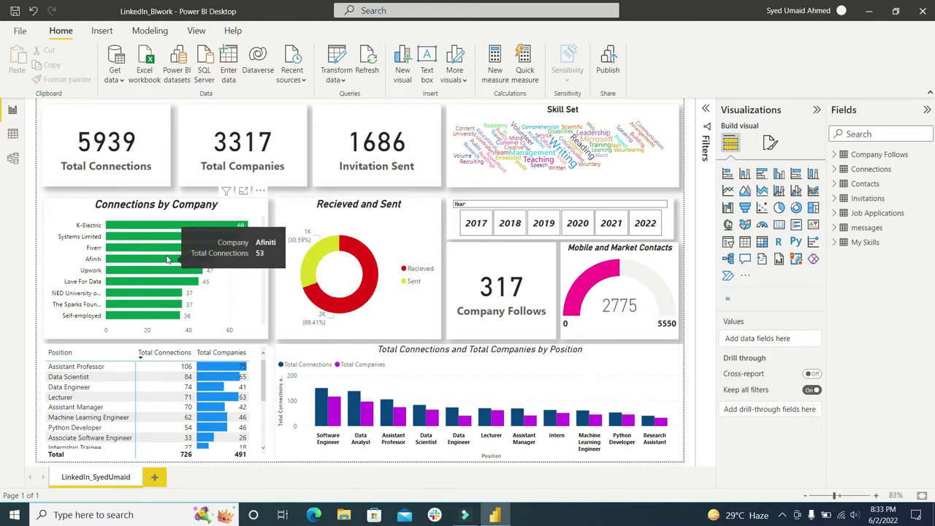
{"action": "left_click", "coordinate": [179, 236]}
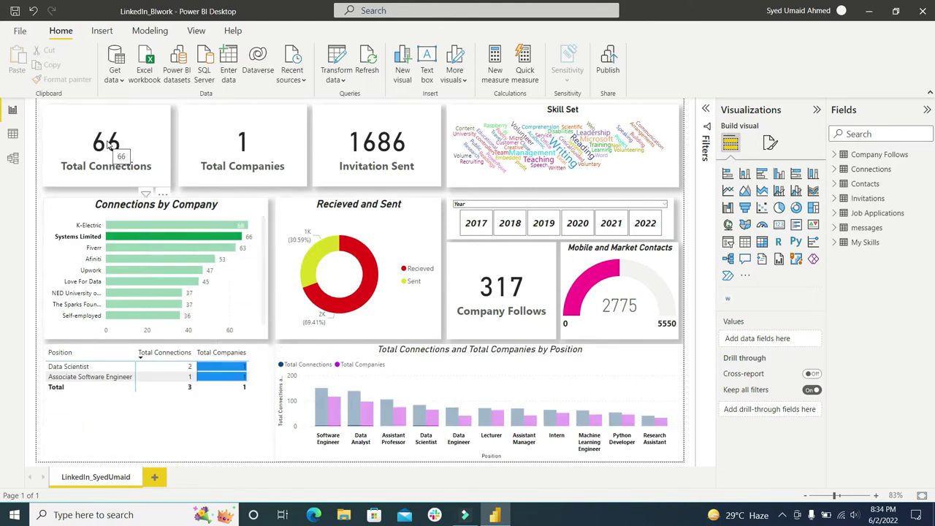
{"action": "left_click", "coordinate": [174, 250]}
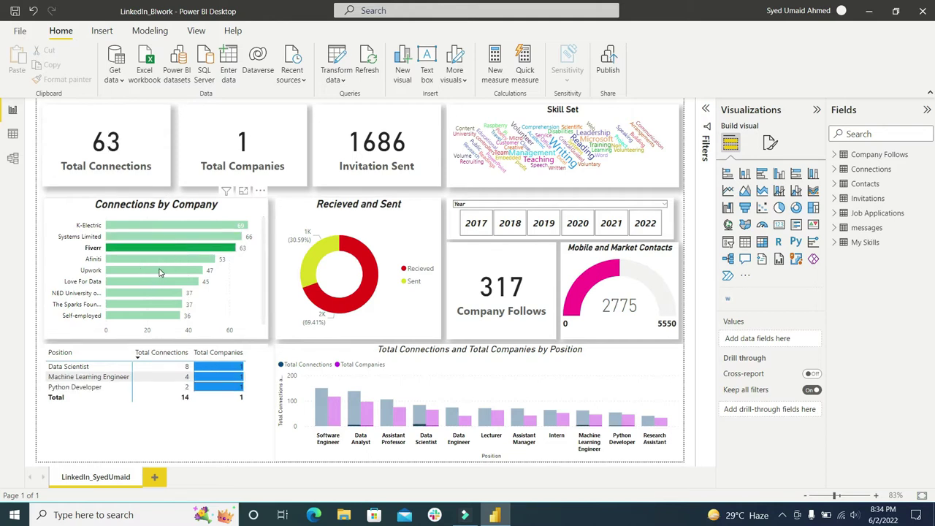
{"action": "left_click", "coordinate": [160, 271]}
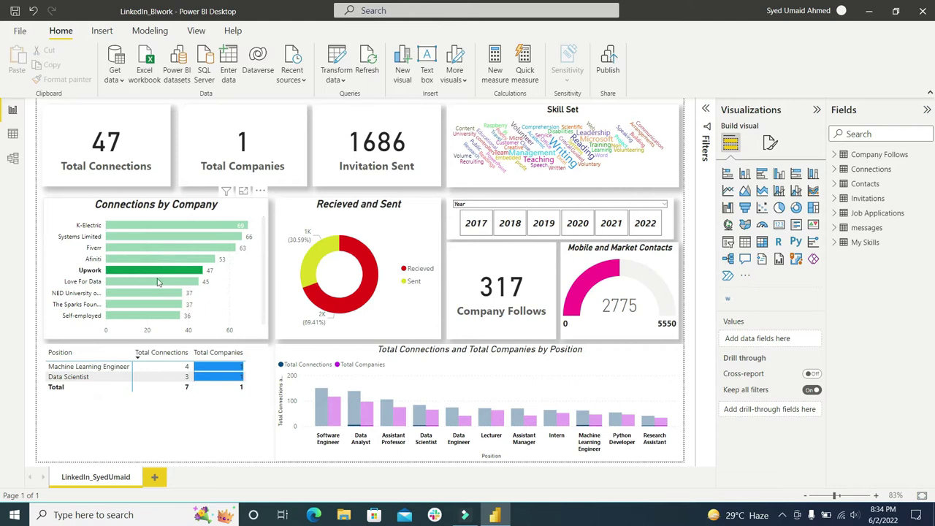
{"action": "left_click", "coordinate": [158, 282]}
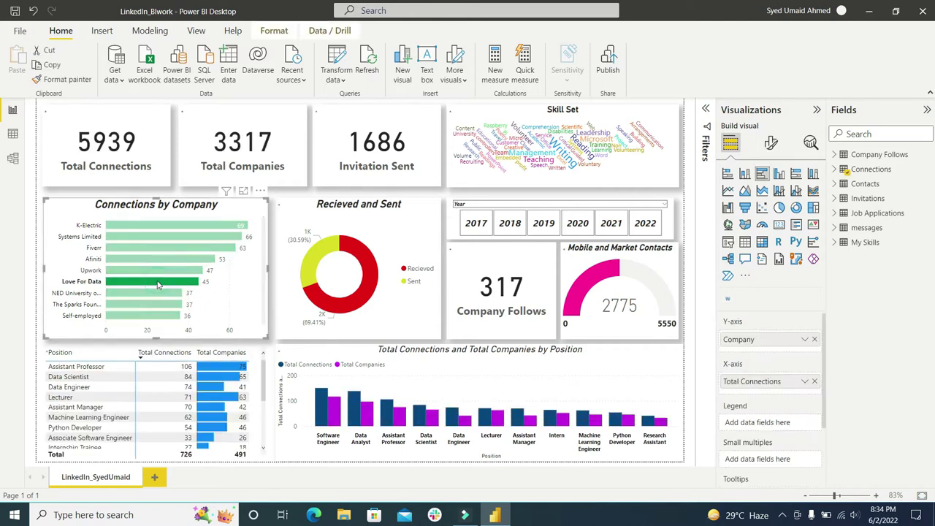
{"action": "left_click", "coordinate": [149, 306]}
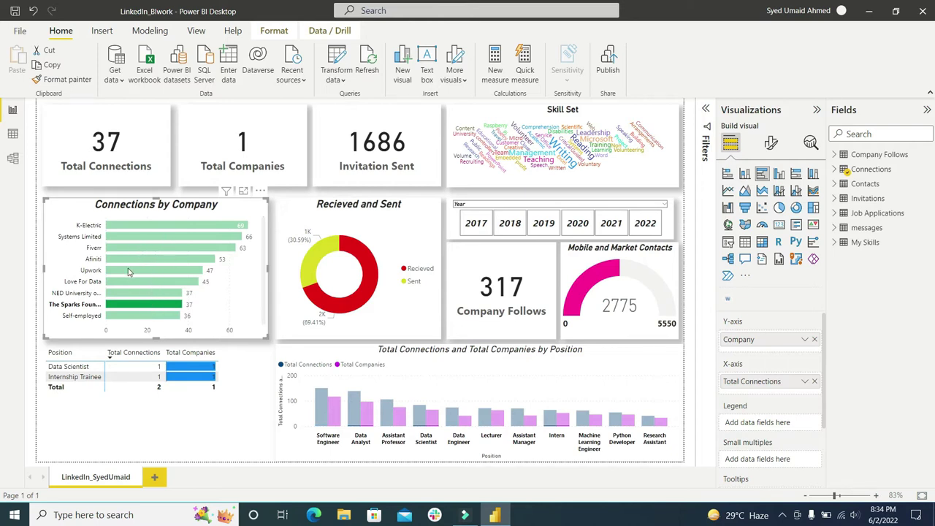
{"action": "left_click", "coordinate": [131, 273]}
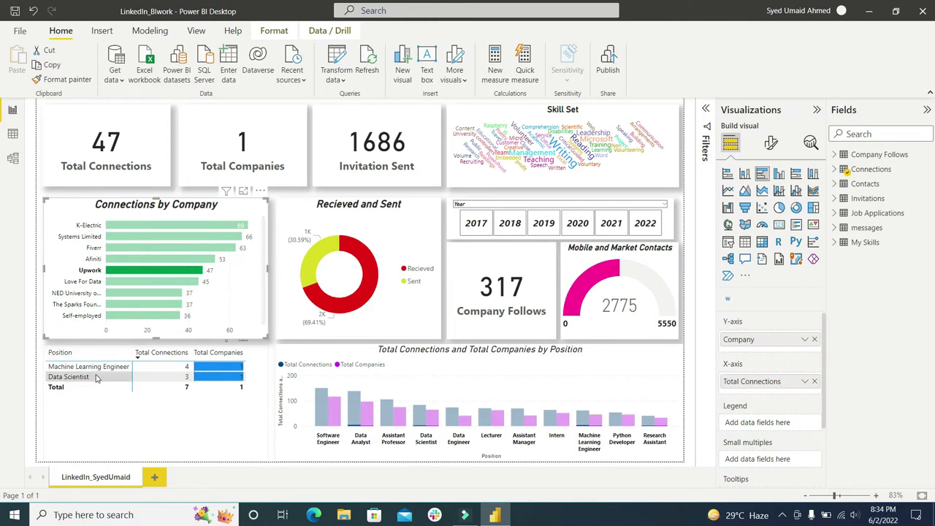
Filter by K-Electric, Systems Limited and the analytics company, then clear the company filter
{"action": "left_click", "coordinate": [175, 225]}
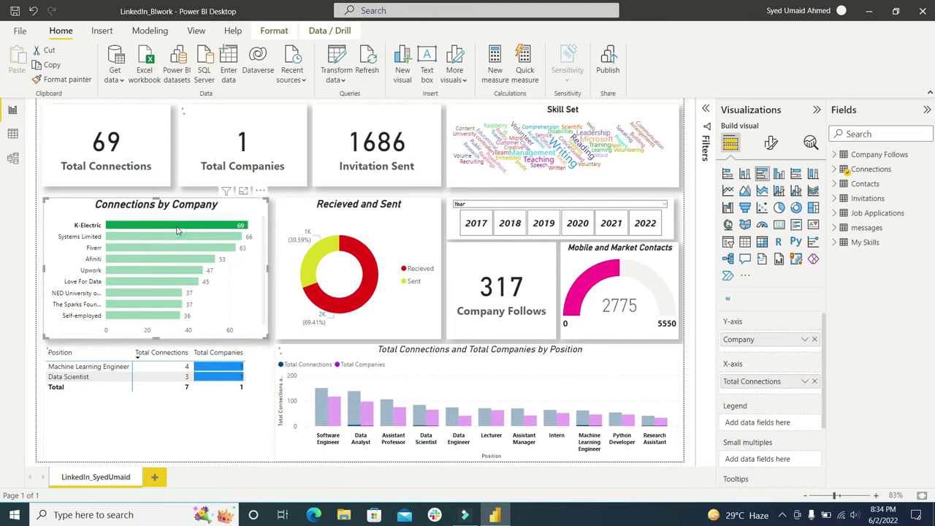
{"action": "left_click", "coordinate": [163, 241]}
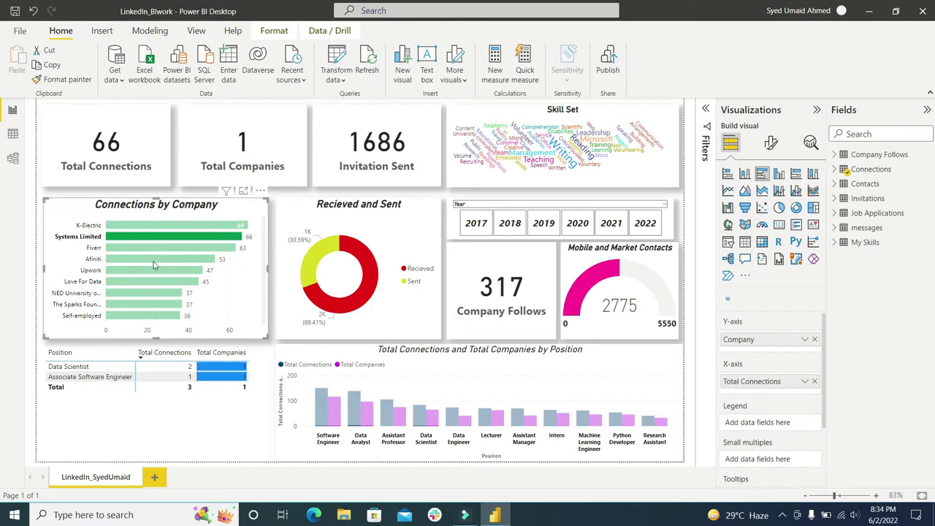
{"action": "scroll", "coordinate": [128, 290], "scroll_direction": "down", "scroll_amount": 3}
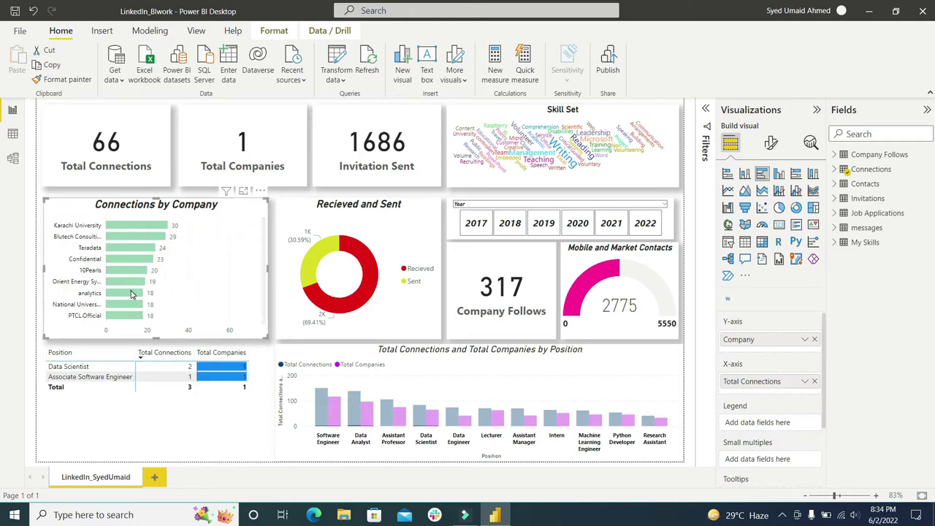
{"action": "left_click", "coordinate": [131, 294]}
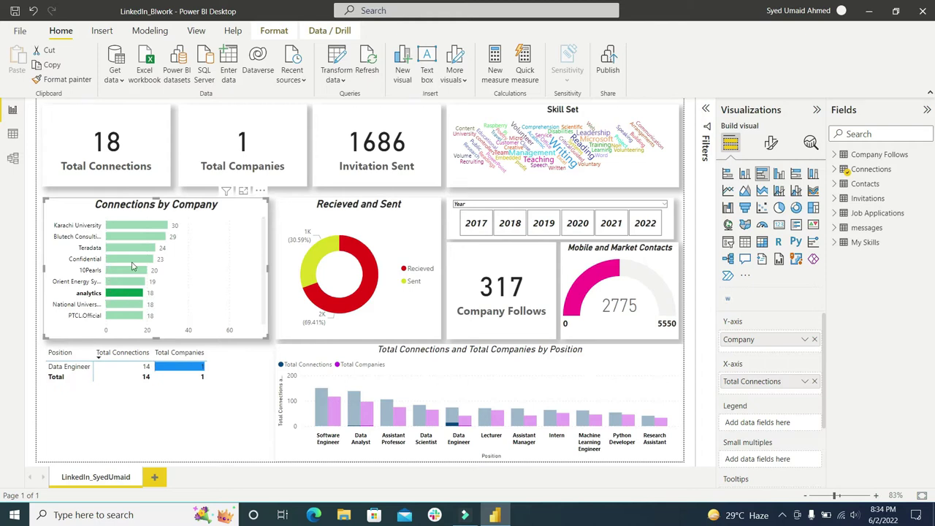
{"action": "scroll", "coordinate": [133, 267], "scroll_direction": "up", "scroll_amount": 3}
{"action": "left_click", "coordinate": [149, 228]}
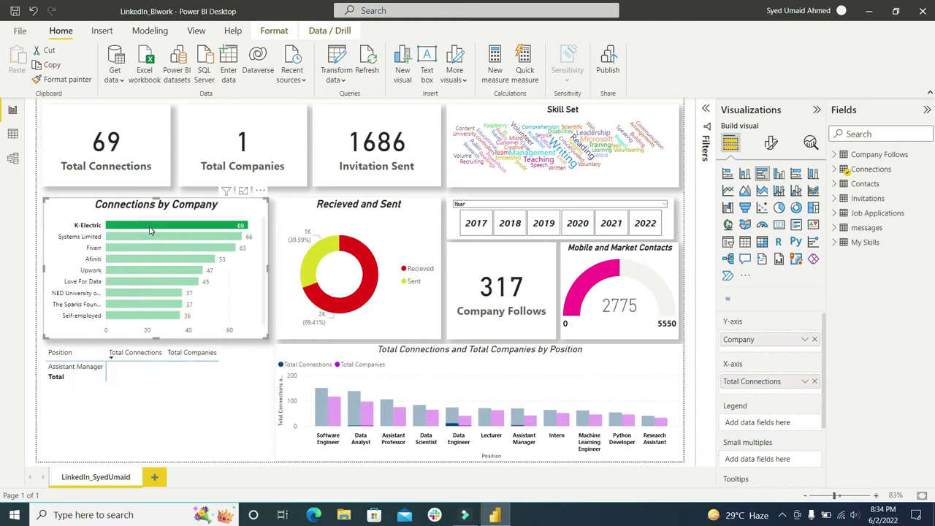
{"action": "left_click", "coordinate": [149, 228]}
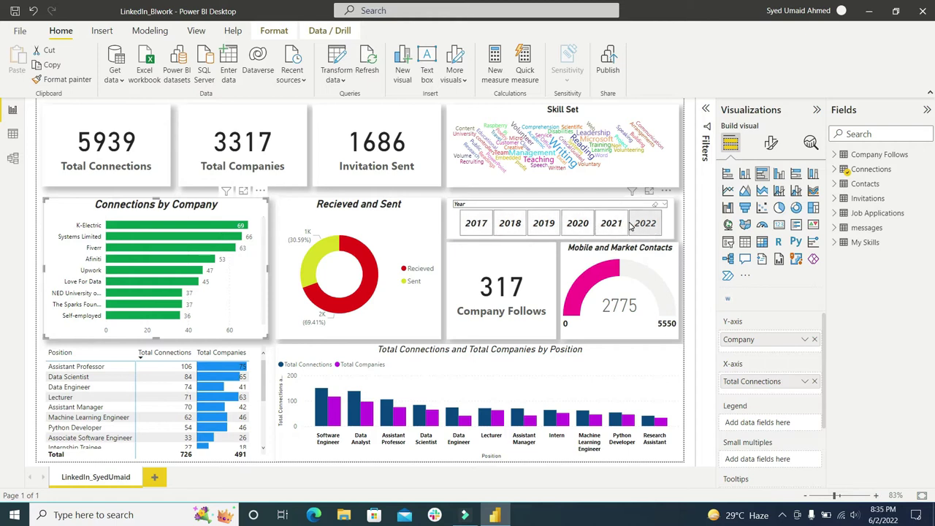
Step the year slicer through 2018–2022, clear it, then select the Position table
{"action": "left_click", "coordinate": [523, 224]}
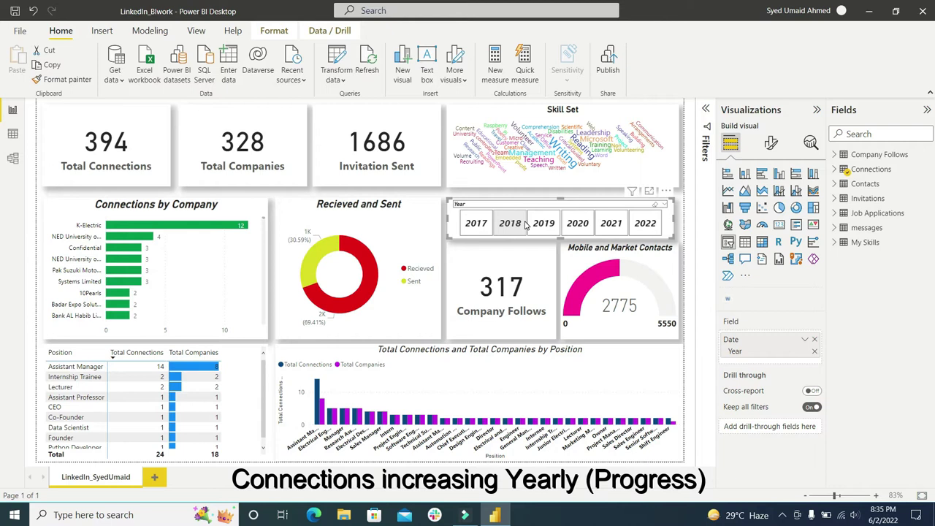
{"action": "left_click", "coordinate": [548, 228]}
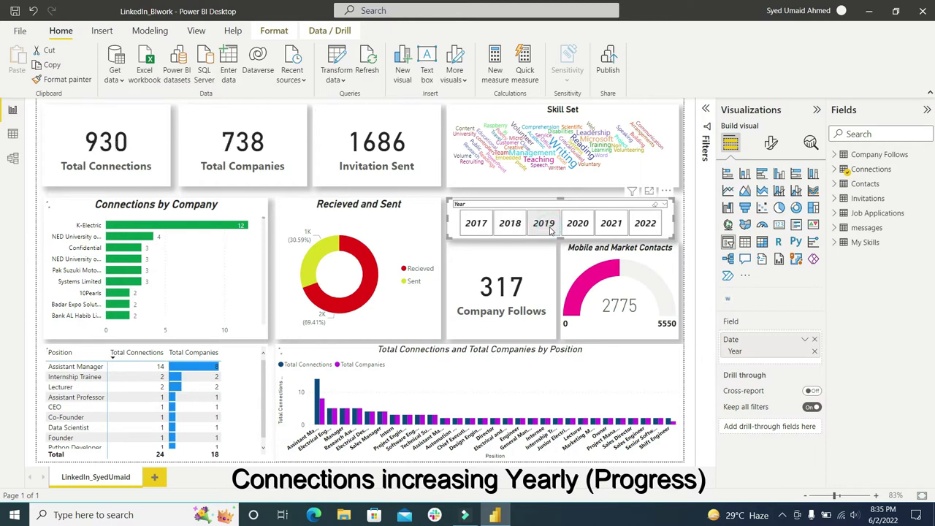
{"action": "left_click", "coordinate": [583, 227]}
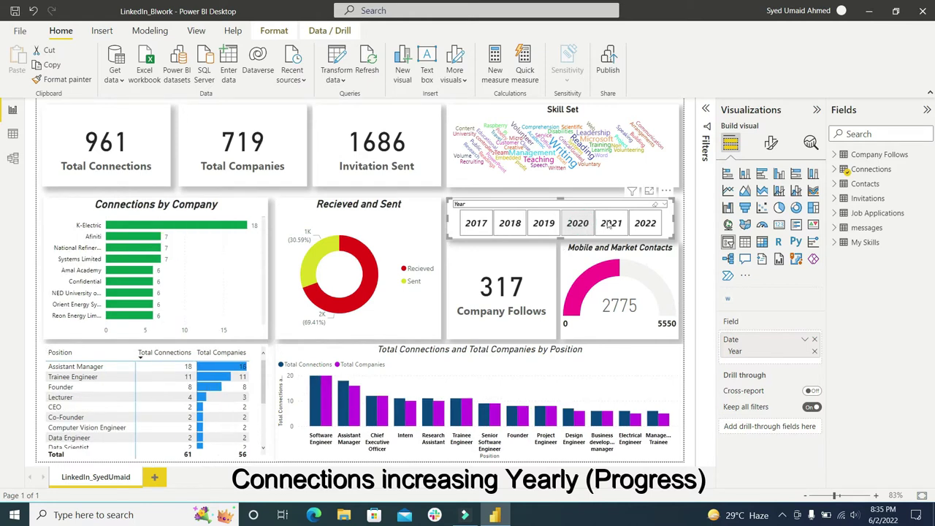
{"action": "left_click", "coordinate": [617, 225]}
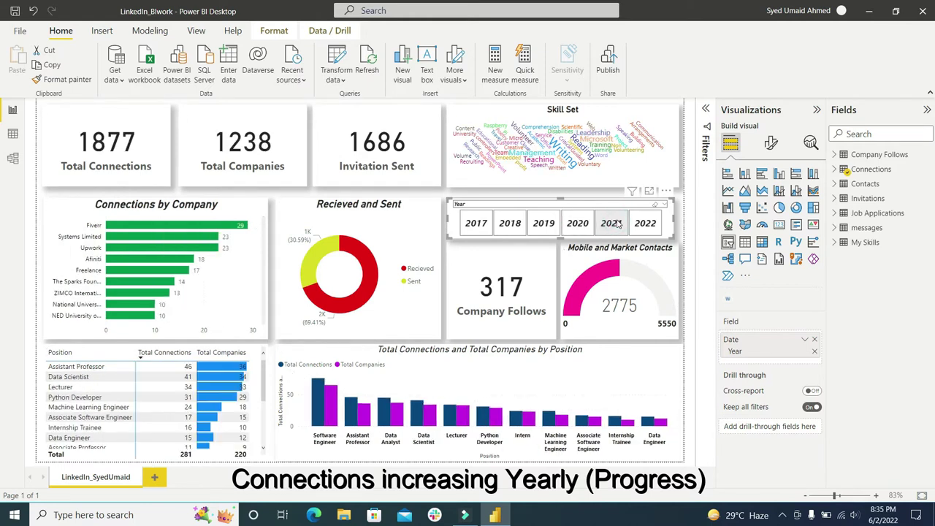
{"action": "left_click", "coordinate": [645, 223]}
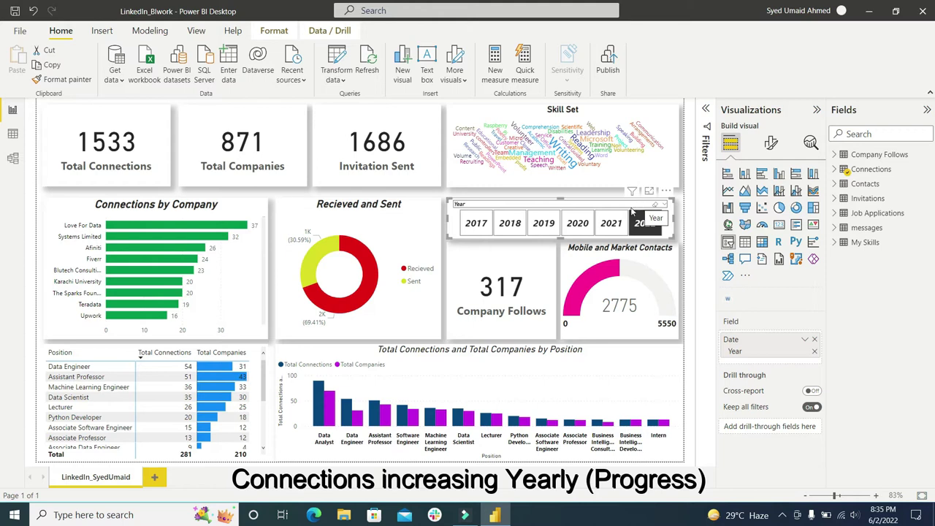
{"action": "left_click", "coordinate": [644, 230]}
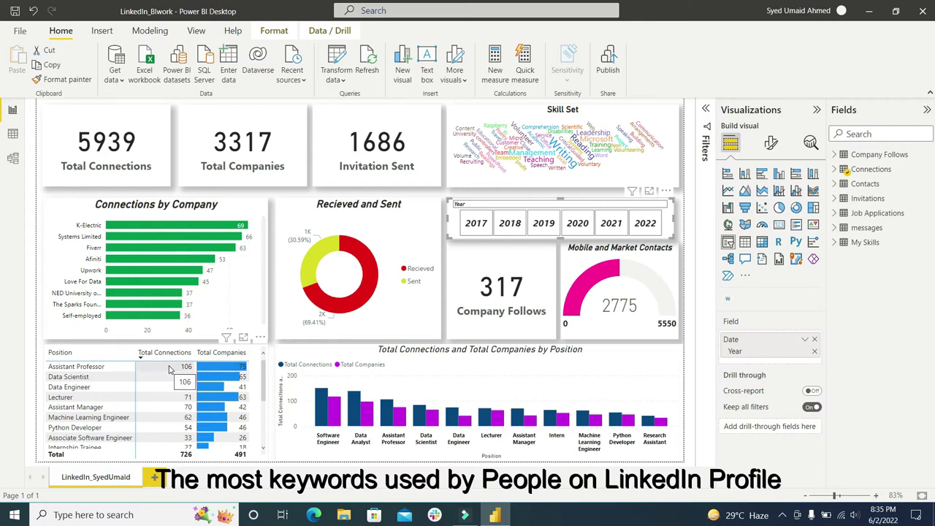
{"action": "left_click", "coordinate": [262, 376]}
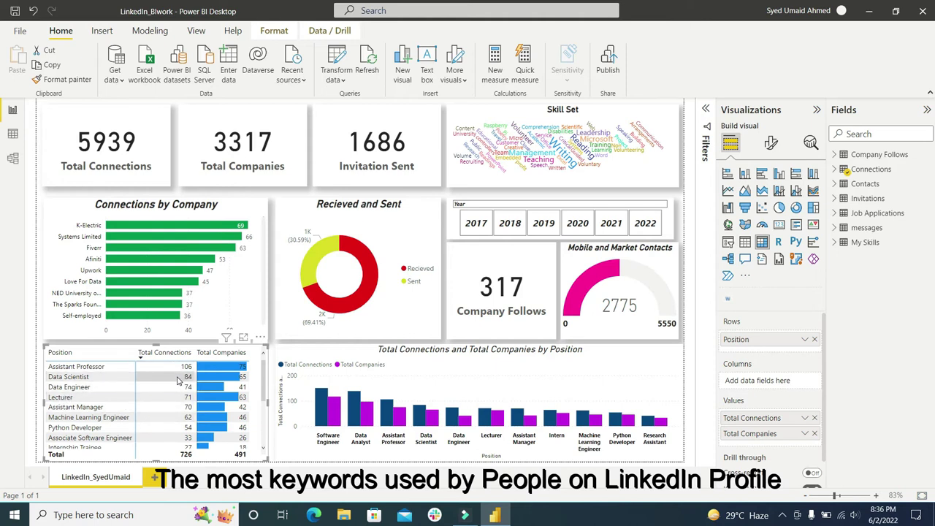
{"action": "scroll", "coordinate": [266, 387], "scroll_direction": "down", "scroll_amount": 2}
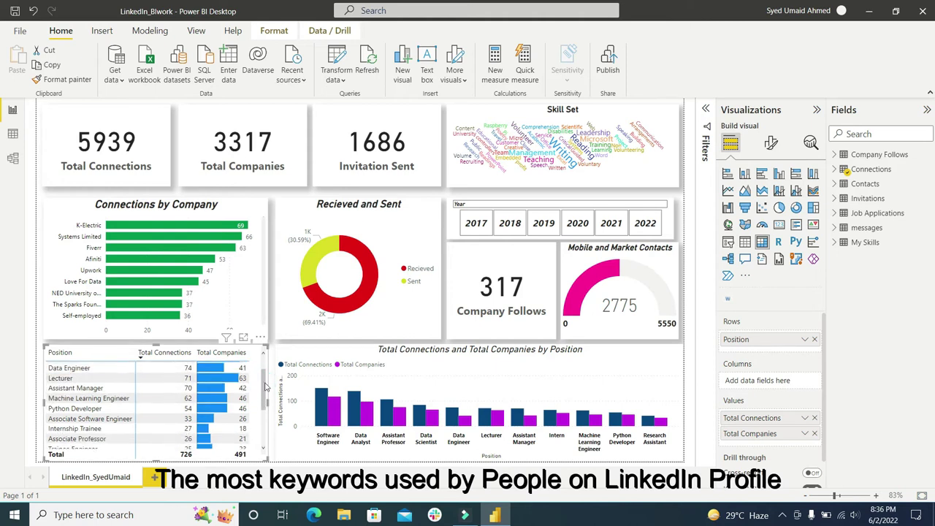
{"action": "scroll", "coordinate": [266, 387], "scroll_direction": "up", "scroll_amount": 2}
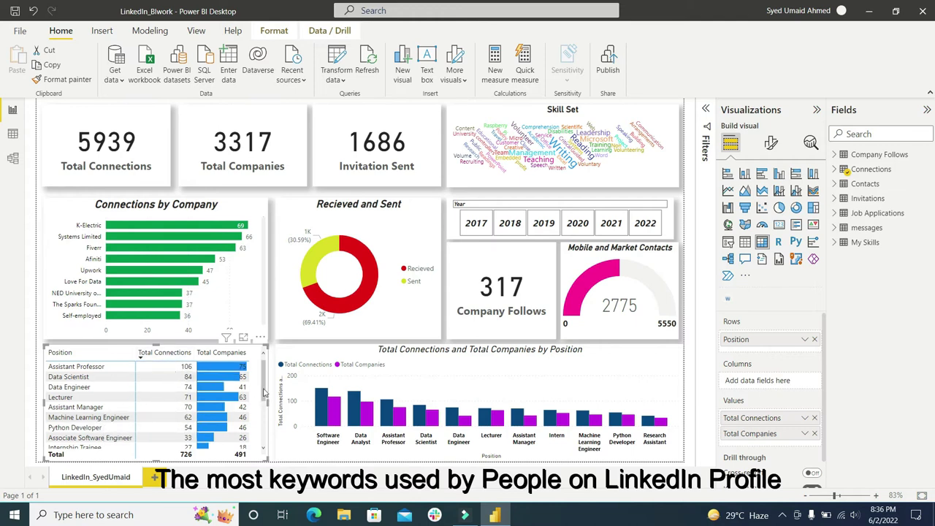
{"action": "scroll", "coordinate": [265, 392], "scroll_direction": "down", "scroll_amount": 3}
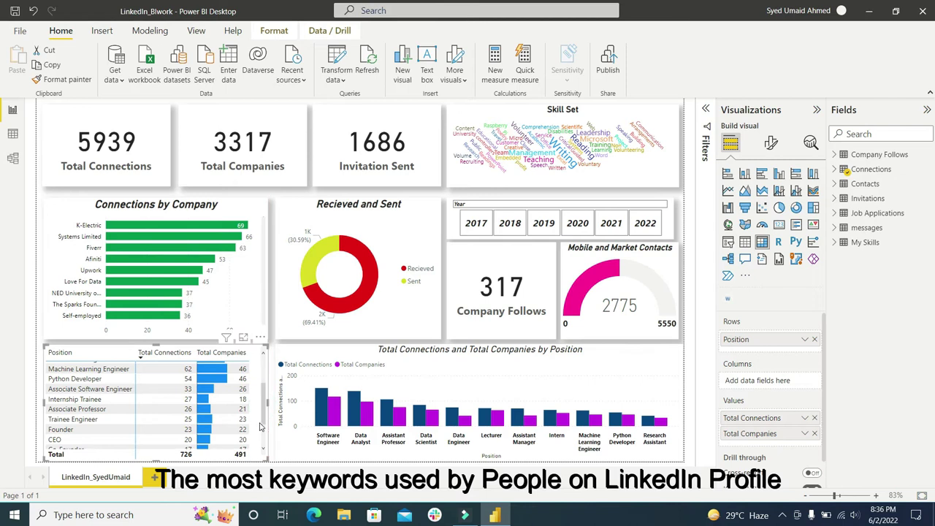
{"action": "scroll", "coordinate": [260, 425], "scroll_direction": "down", "scroll_amount": 2}
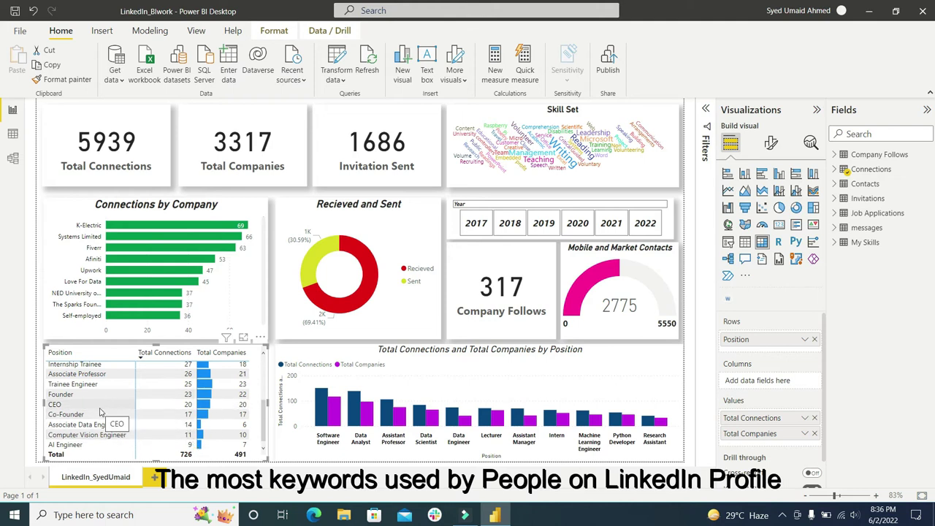
{"action": "left_click_drag", "start_coordinate": [264, 423], "coordinate": [268, 376]}
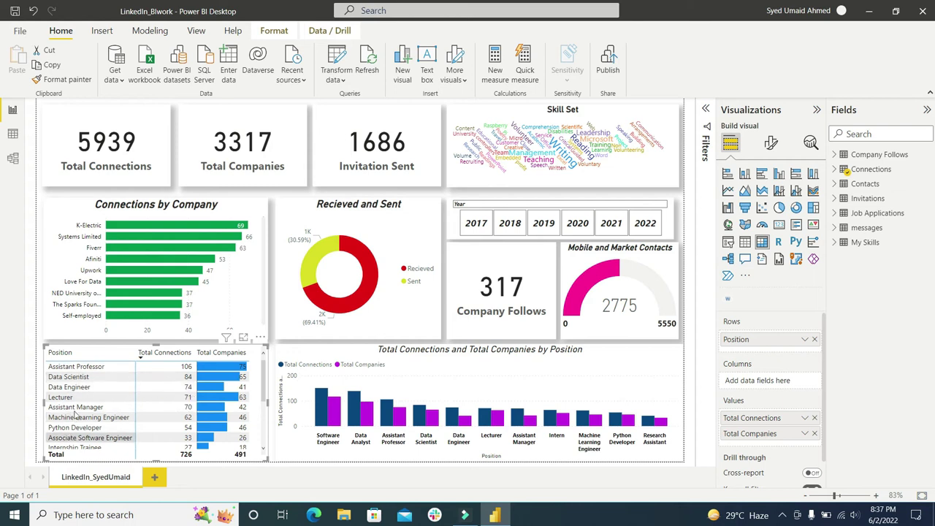
{"action": "scroll", "coordinate": [77, 387], "scroll_direction": "down", "scroll_amount": 4}
{"action": "scroll", "coordinate": [78, 413], "scroll_direction": "down", "scroll_amount": 1}
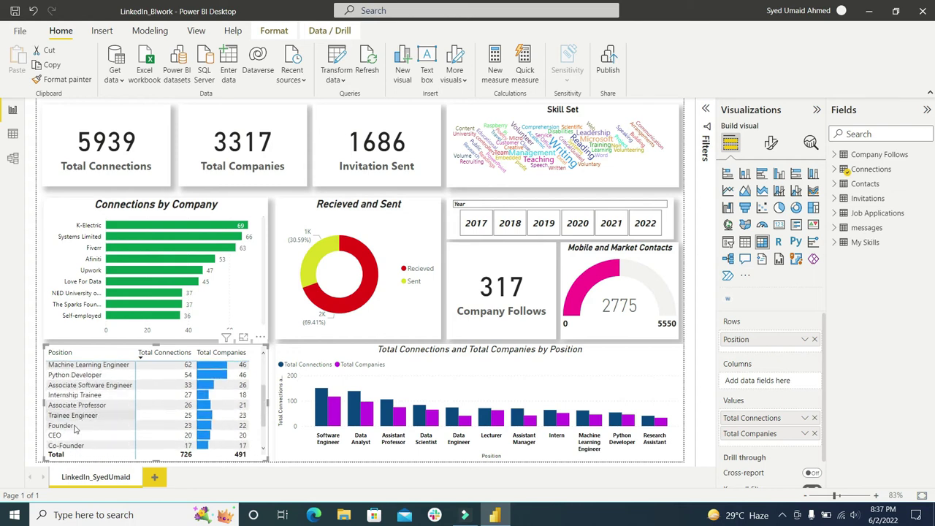
{"action": "scroll", "coordinate": [73, 438], "scroll_direction": "down", "scroll_amount": 3}
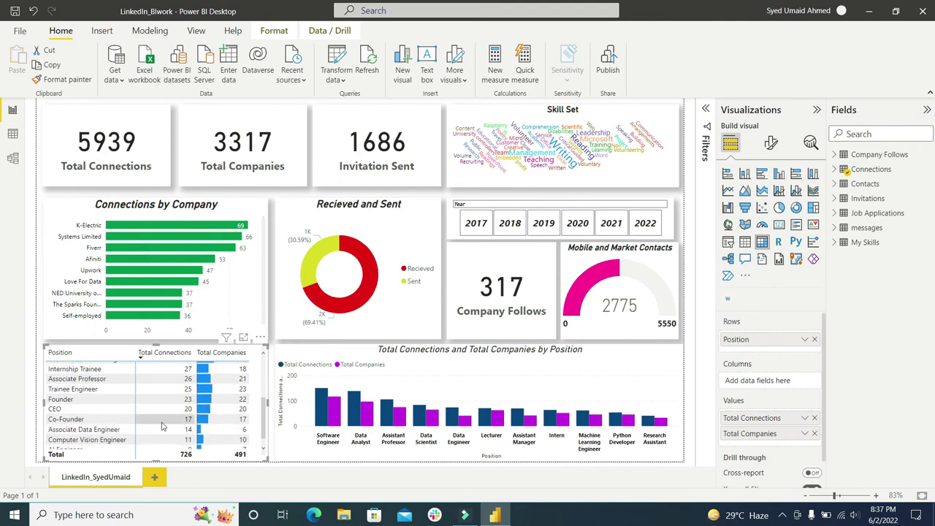
{"action": "scroll", "coordinate": [98, 405], "scroll_direction": "up", "scroll_amount": 9}
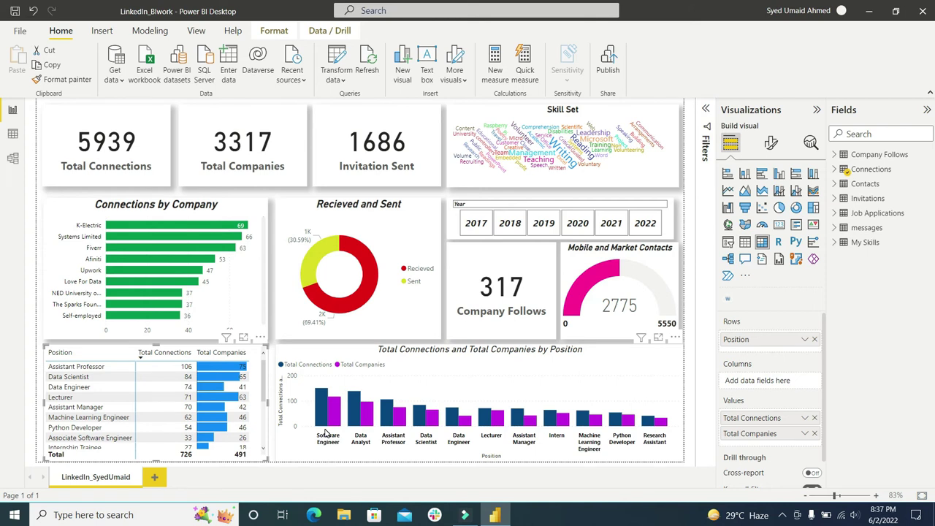
{"action": "scroll", "coordinate": [172, 416], "scroll_direction": "down", "scroll_amount": 3}
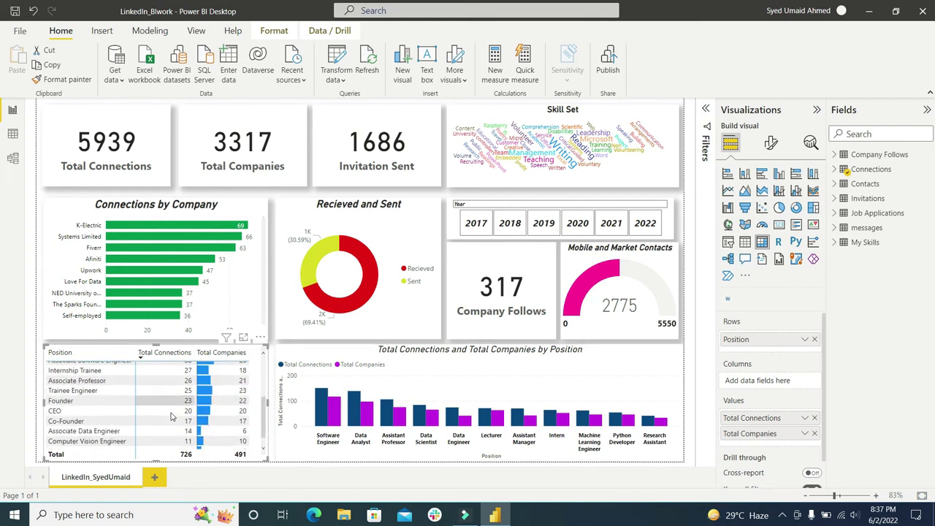
{"action": "scroll", "coordinate": [175, 416], "scroll_direction": "up", "scroll_amount": 3}
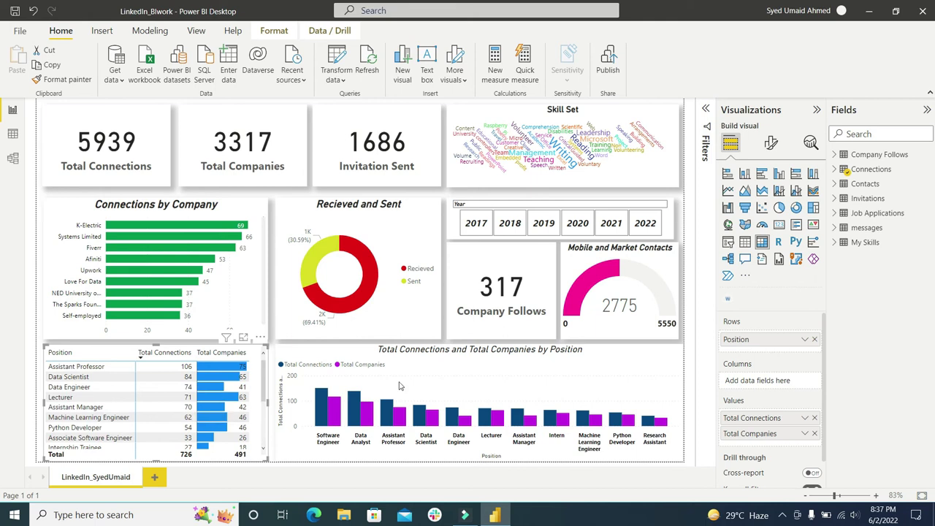
{"action": "mouse_move", "coordinate": [325, 409]}
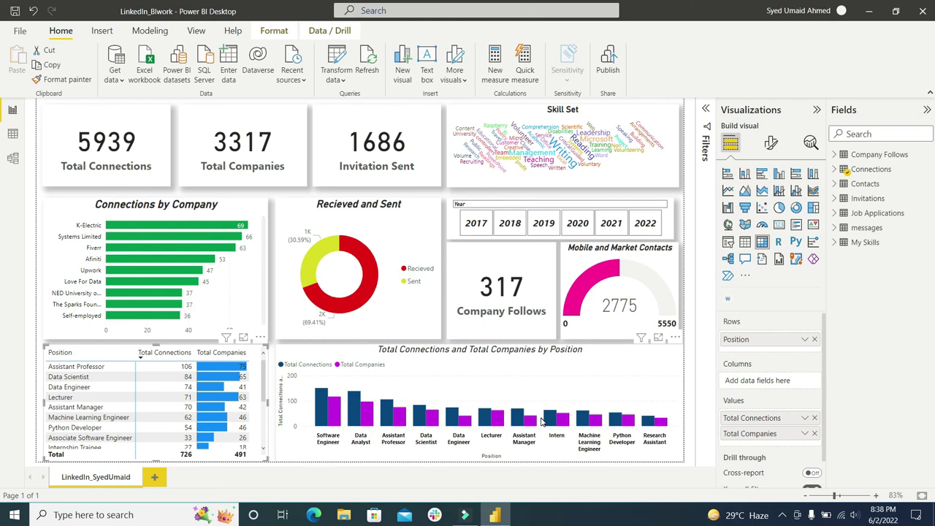
Cross-filter by Software Engineer, then Lecturer, settling on Data Engineer positions
{"action": "left_click", "coordinate": [334, 414]}
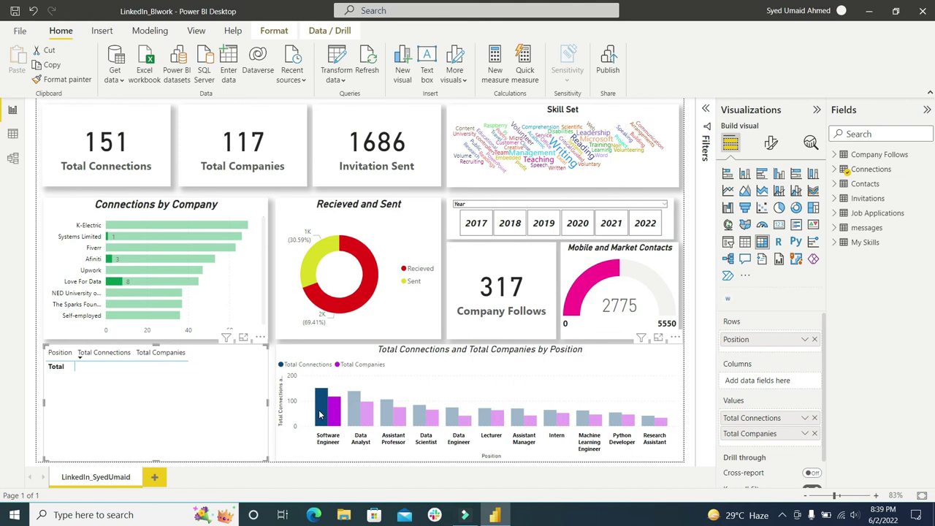
{"action": "left_click", "coordinate": [502, 415]}
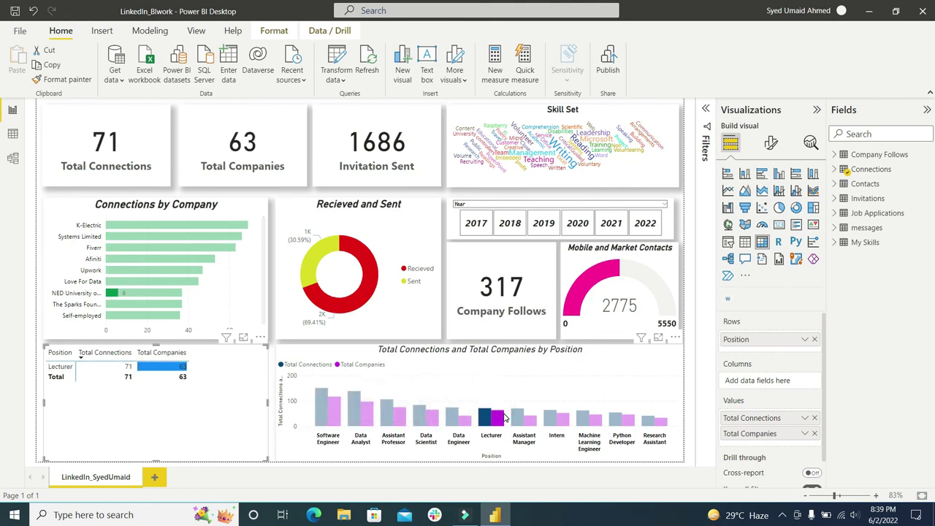
{"action": "left_click", "coordinate": [452, 420]}
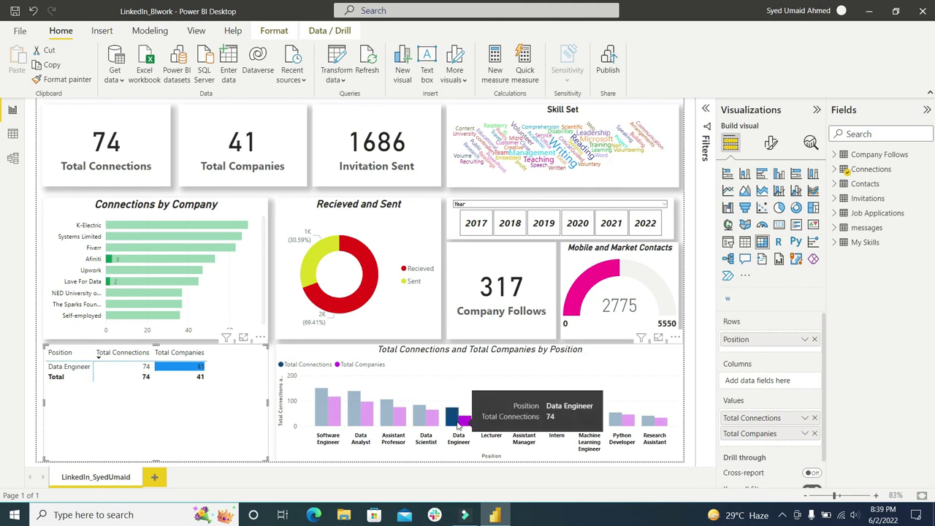
Compare Data Engineer figures for years 2017, 2018, 2019, 2021 and 2022, then clear the year filter
{"action": "left_click", "coordinate": [488, 225]}
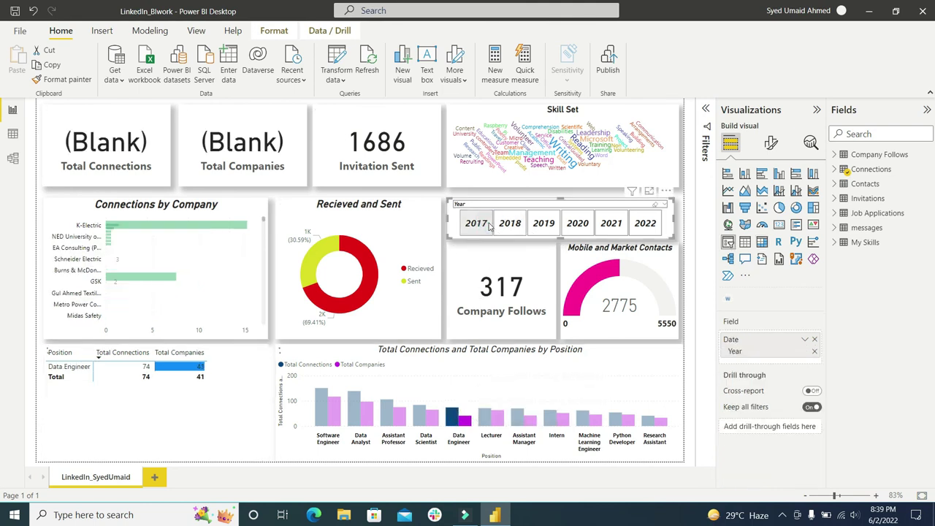
{"action": "left_click", "coordinate": [510, 223]}
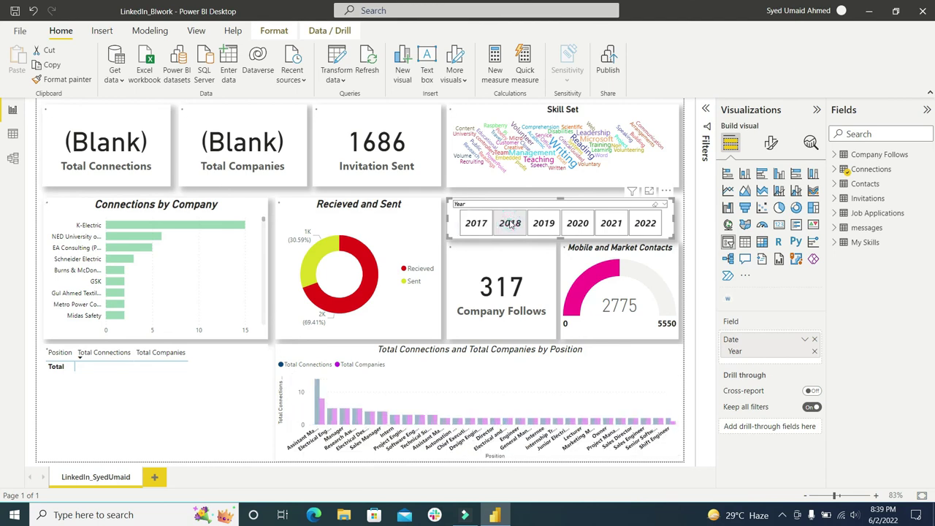
{"action": "left_click", "coordinate": [551, 226]}
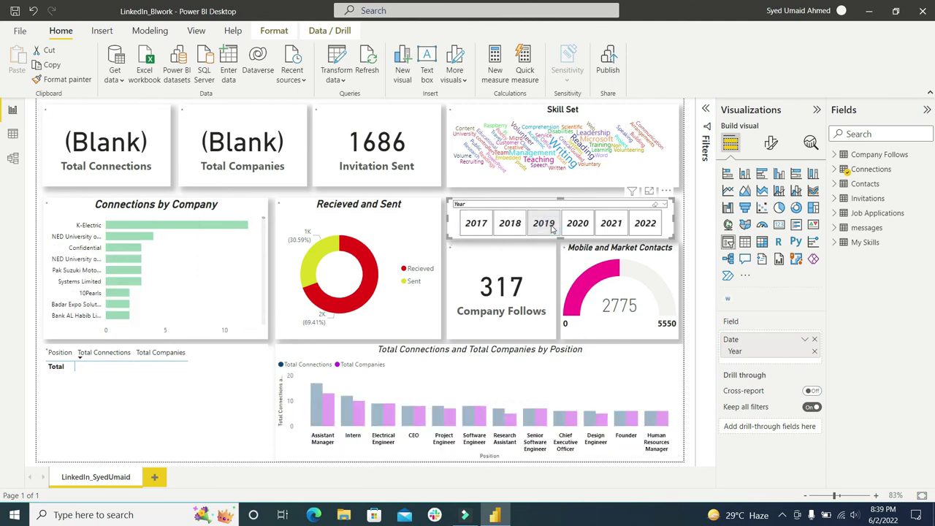
{"action": "left_click", "coordinate": [606, 226]}
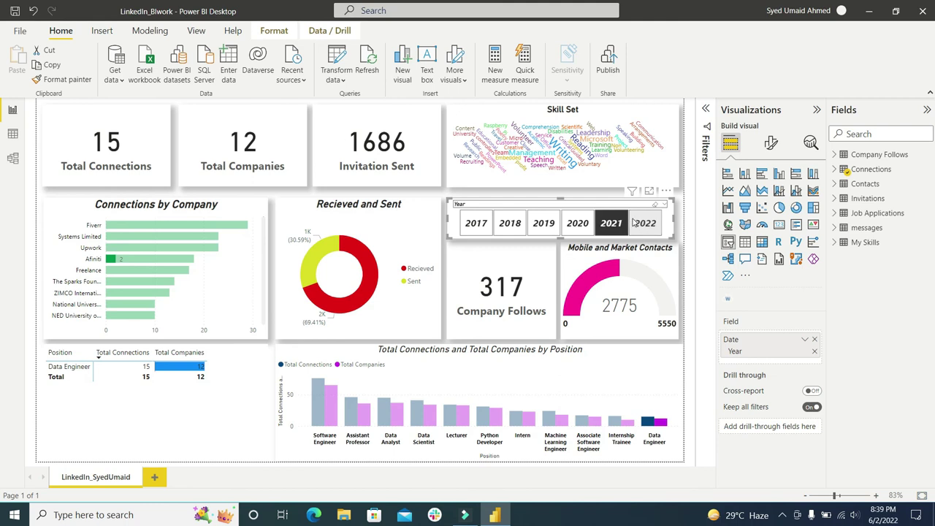
{"action": "left_click", "coordinate": [640, 223]}
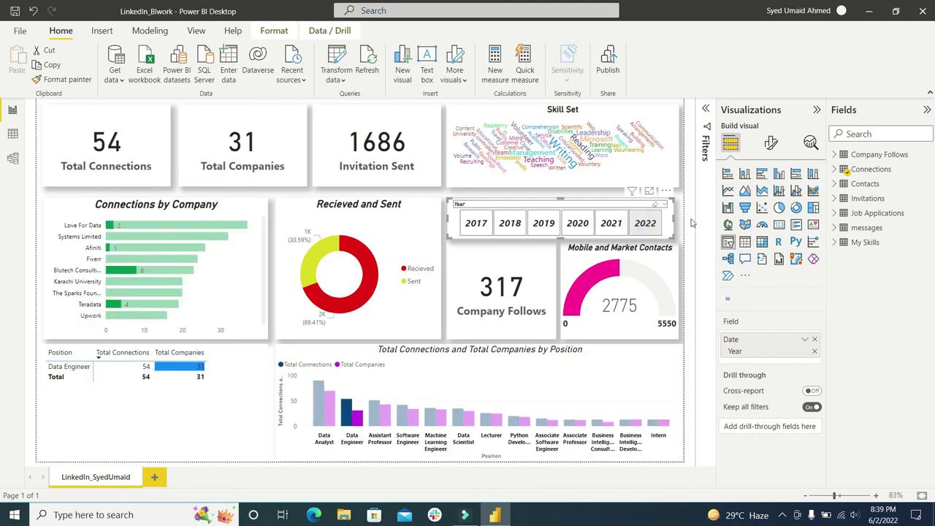
{"action": "left_click", "coordinate": [635, 223]}
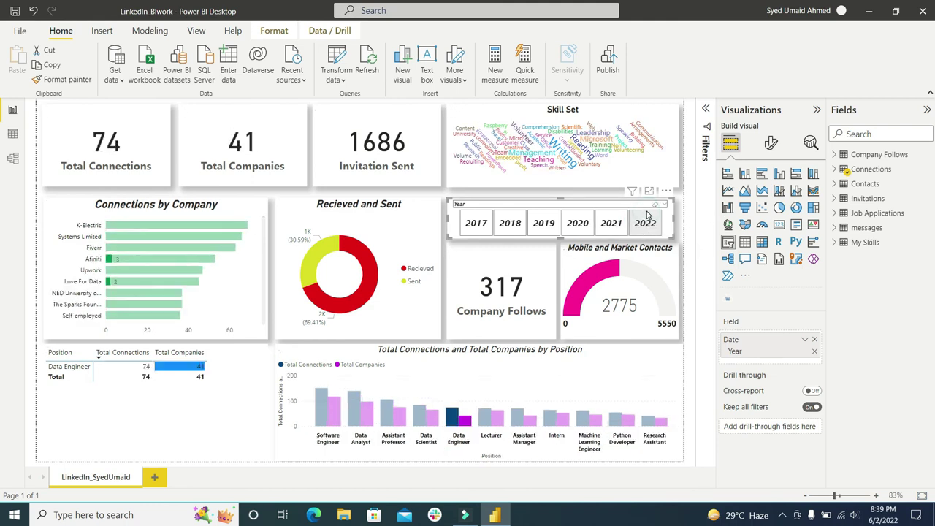